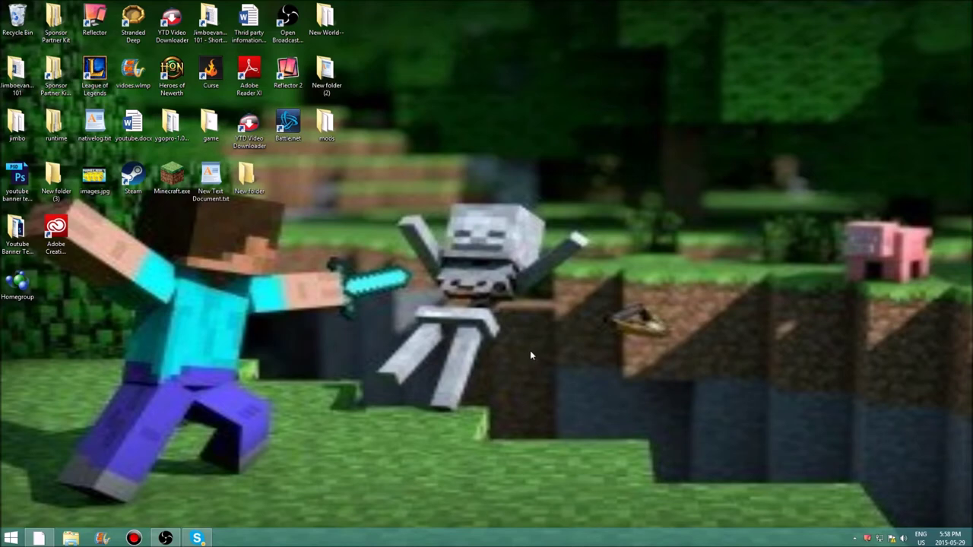
# - In Minecraft Launcher, create and save a new profile named '1.8' using release 1.8
pyautogui.doubleClick(179, 180)
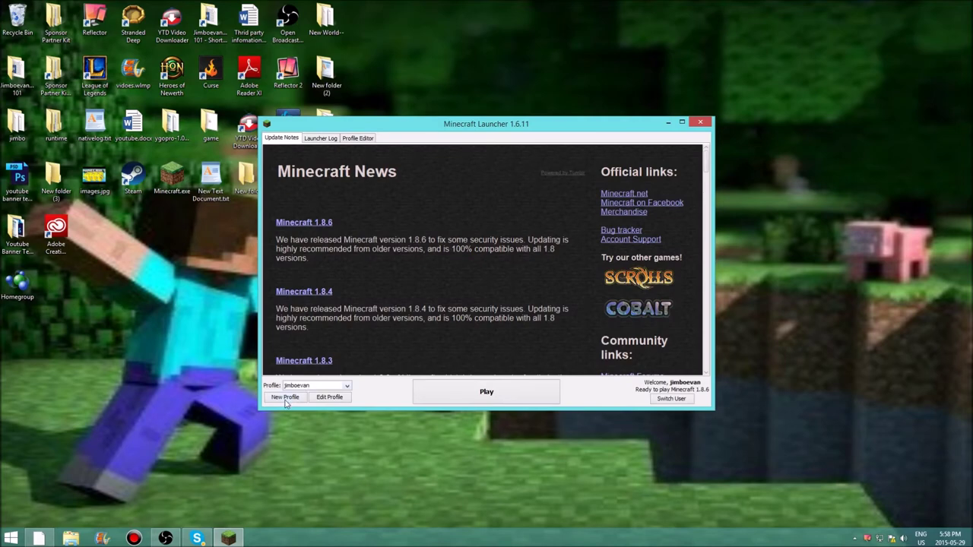
pyautogui.click(285, 398)
pyautogui.moveTo(445, 185); pyautogui.dragTo(340, 186)
pyautogui.write('1.8')
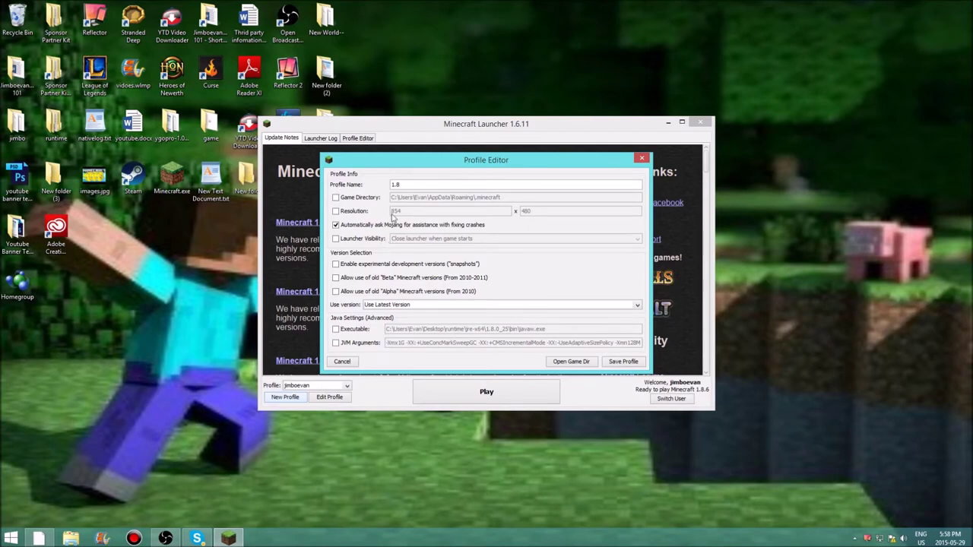
pyautogui.click(397, 305)
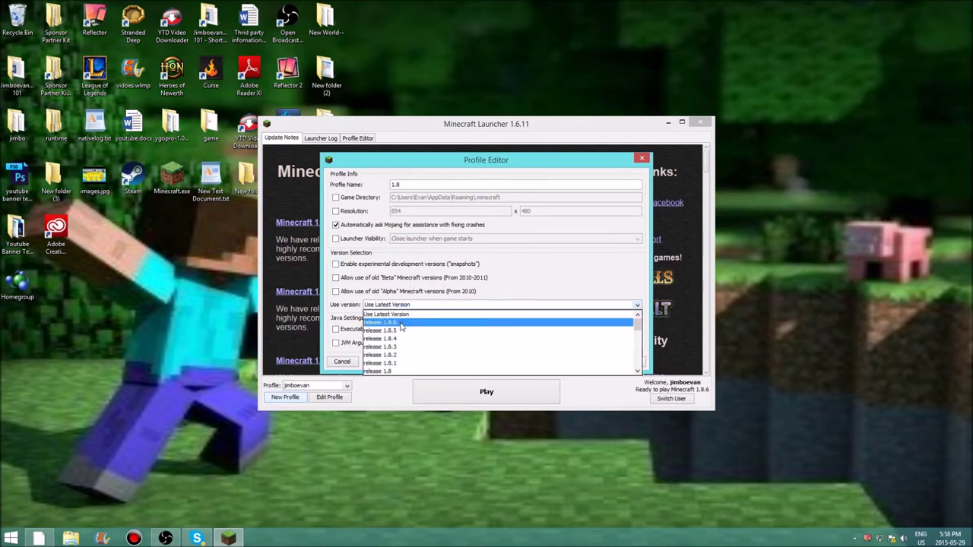
pyautogui.click(397, 372)
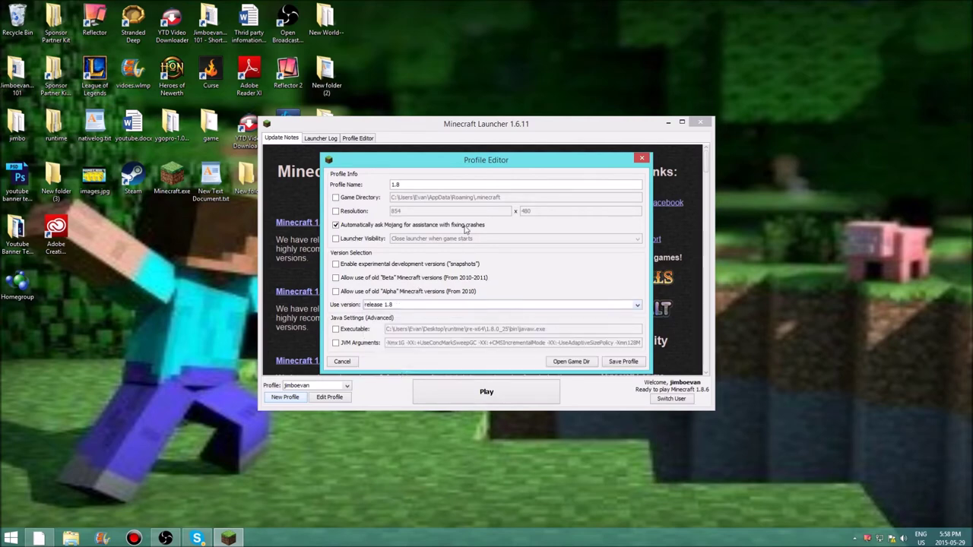
pyautogui.click(622, 362)
# - Select the 1.8 profile, launch Minecraft 1.8, then quit the game
pyautogui.click(323, 385)
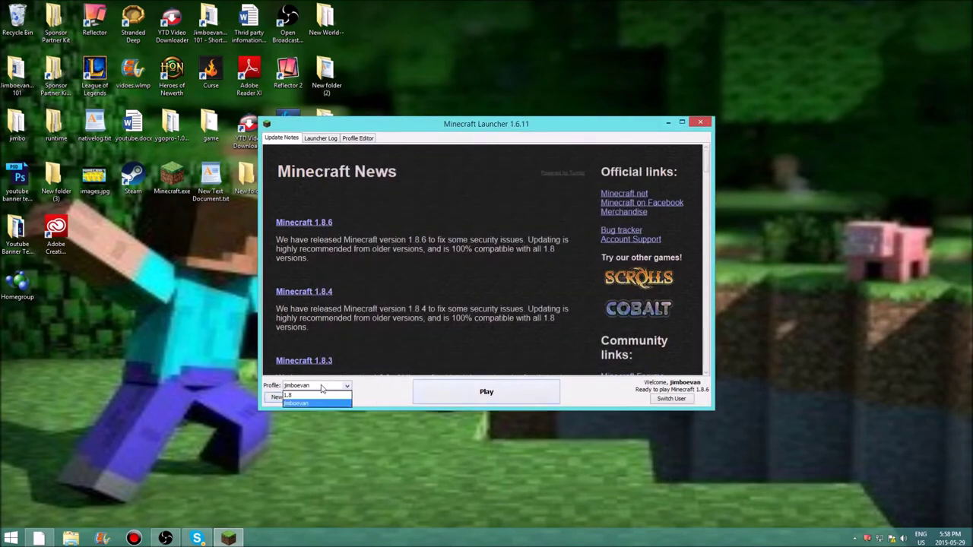
pyautogui.click(313, 396)
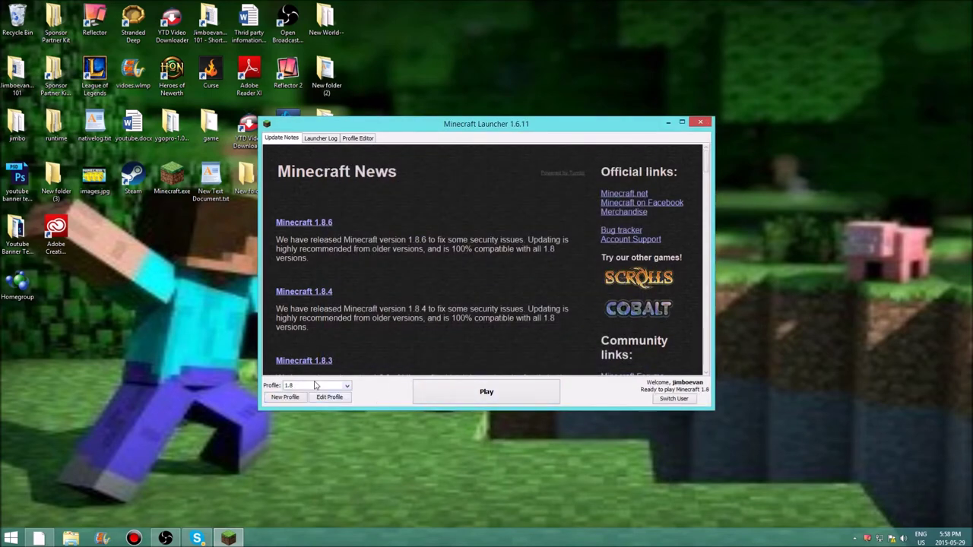
pyautogui.click(523, 387)
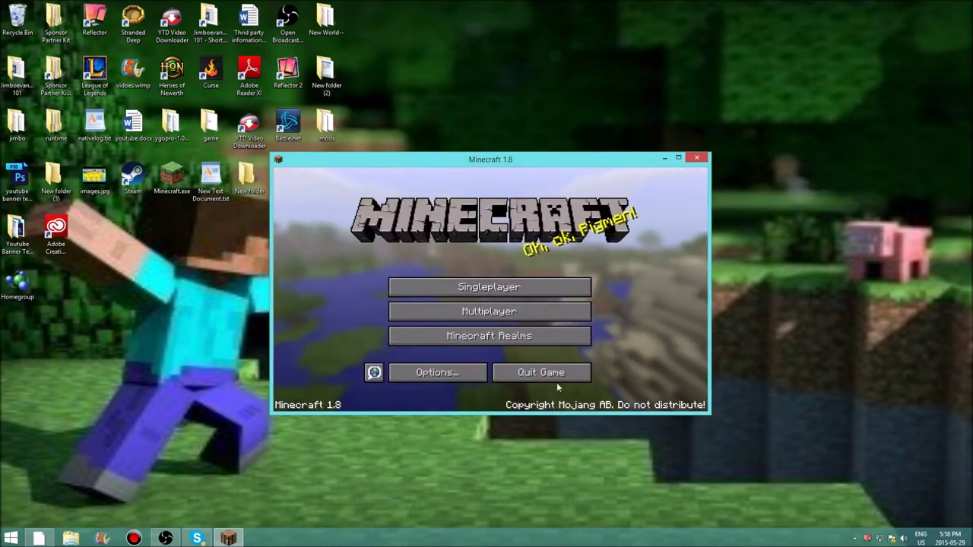
pyautogui.click(558, 374)
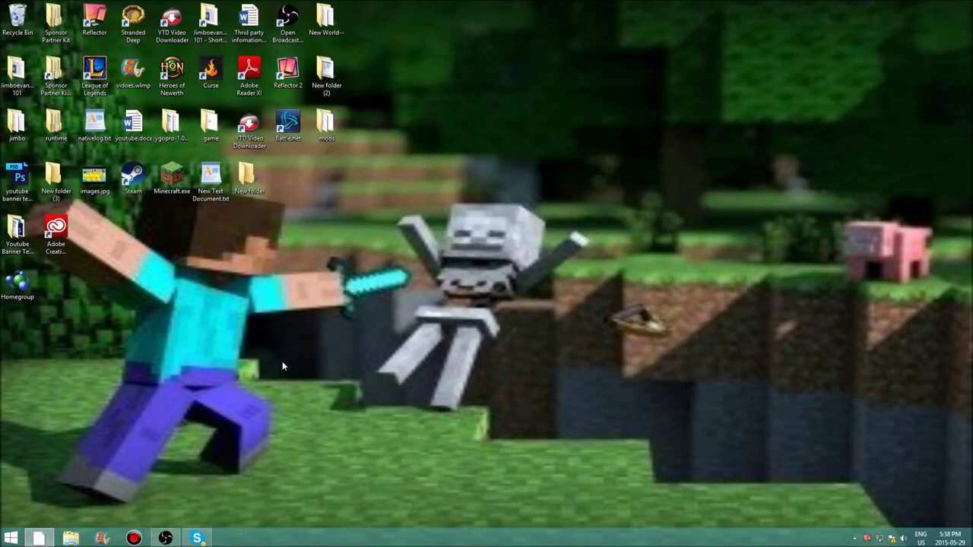
# - In Chrome, go from the Forge 1.5.2 page to the Minecraft 1.8 Forge downloads page
pyautogui.click(38, 538)
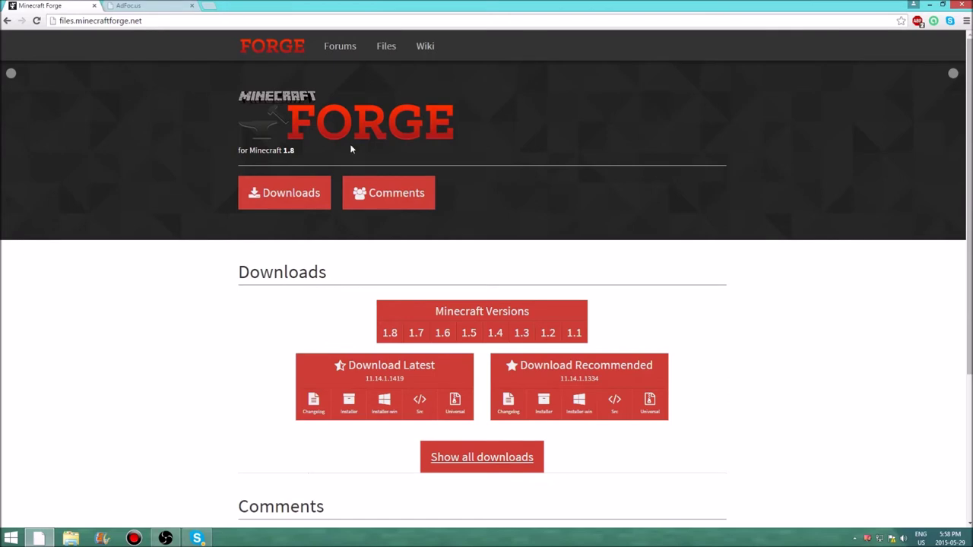
pyautogui.moveTo(452, 336)
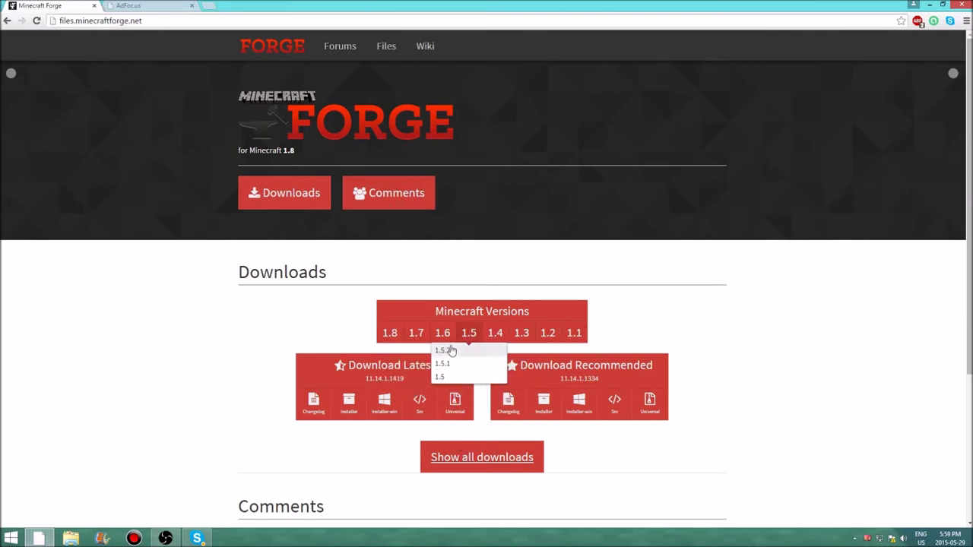
pyautogui.click(444, 351)
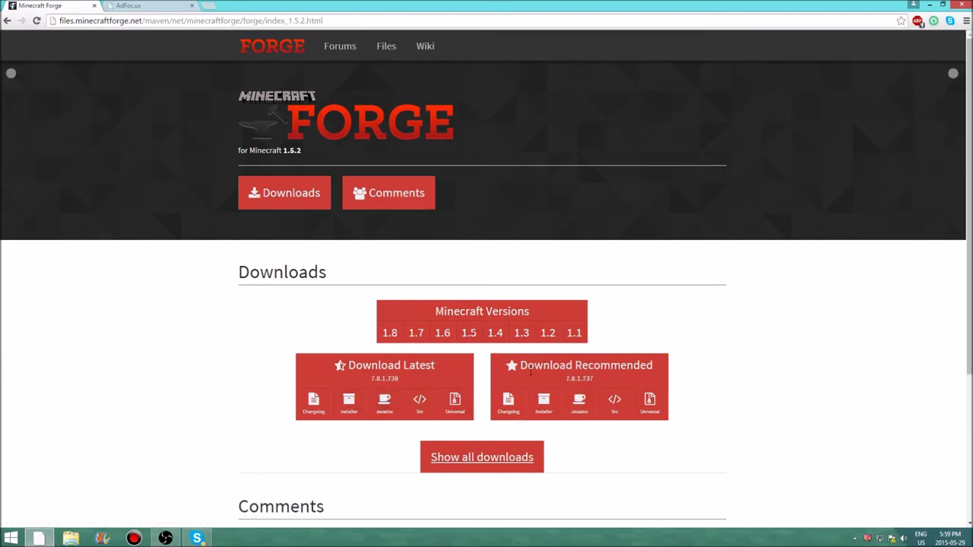
pyautogui.moveTo(349, 365); pyautogui.dragTo(392, 365)
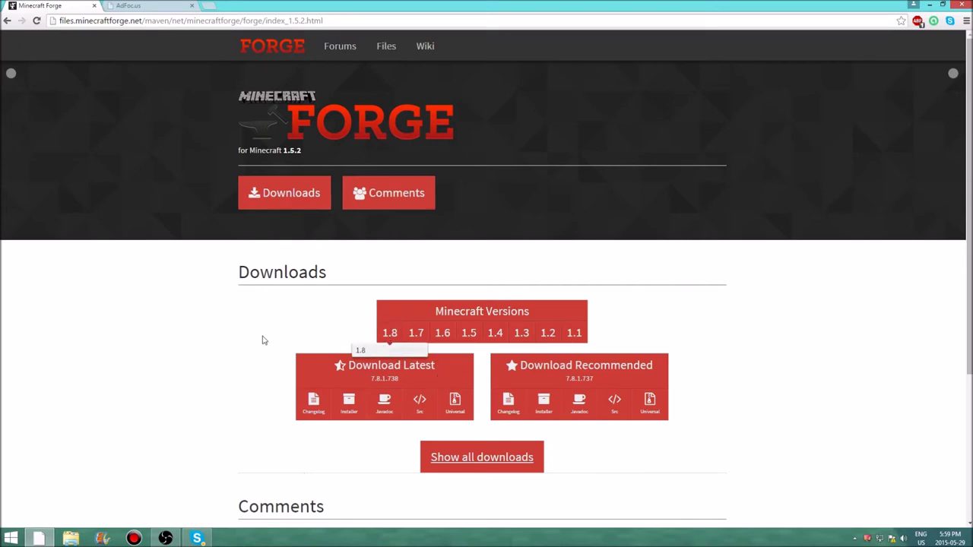
pyautogui.click(390, 332)
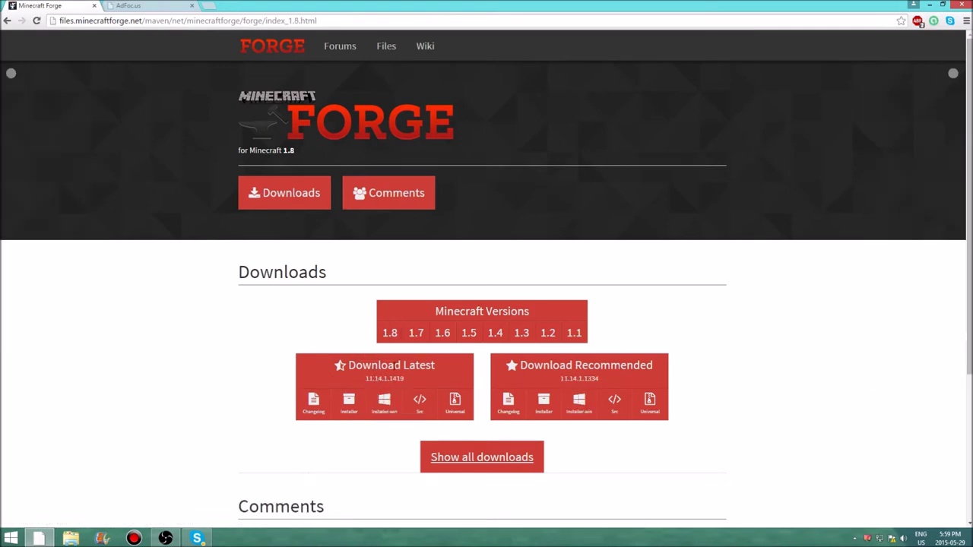
# - Request the Forge 1.8 Windows installer download from the Minecraft 1.8 downloads page
pyautogui.moveTo(423, 363); pyautogui.dragTo(448, 364)
pyautogui.click(270, 360)
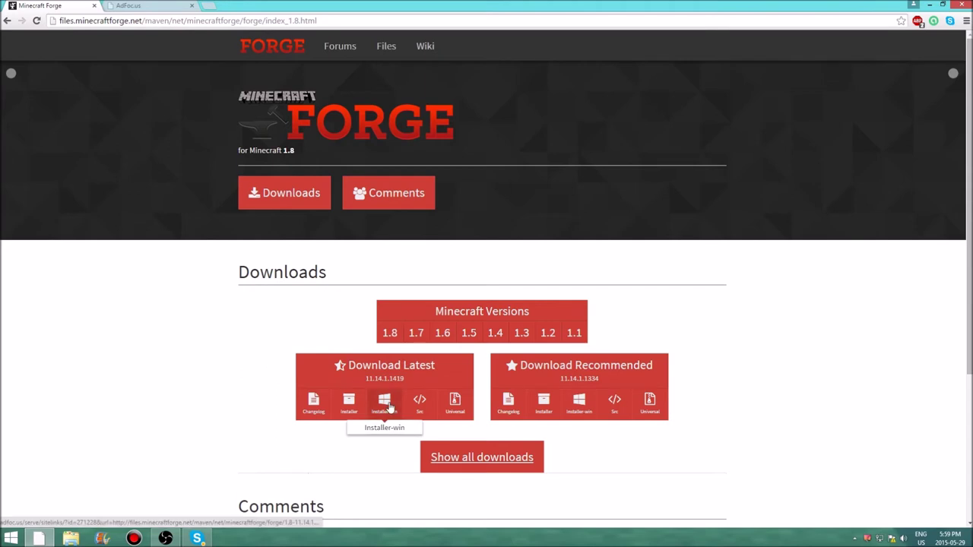
pyautogui.click(389, 408)
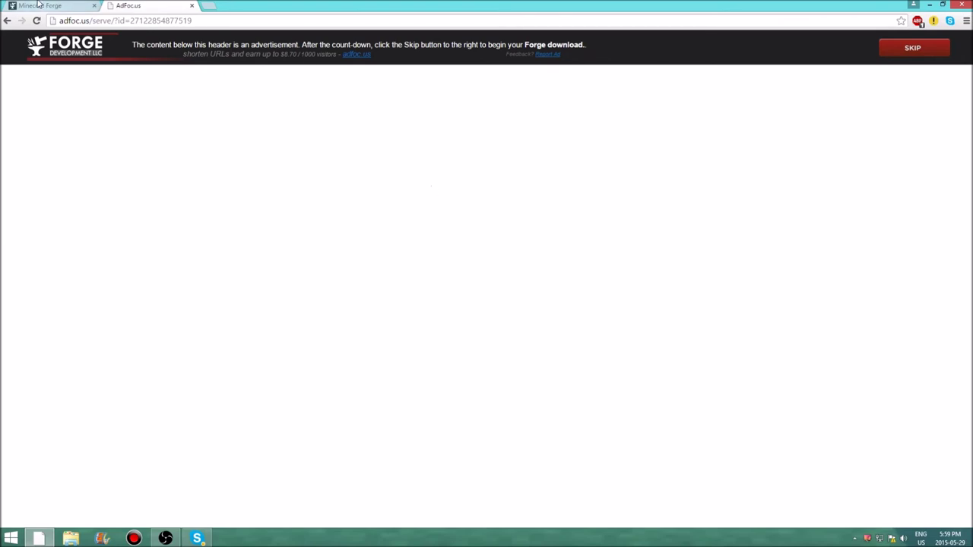
pyautogui.hotkey('ctrl', 'Tab')
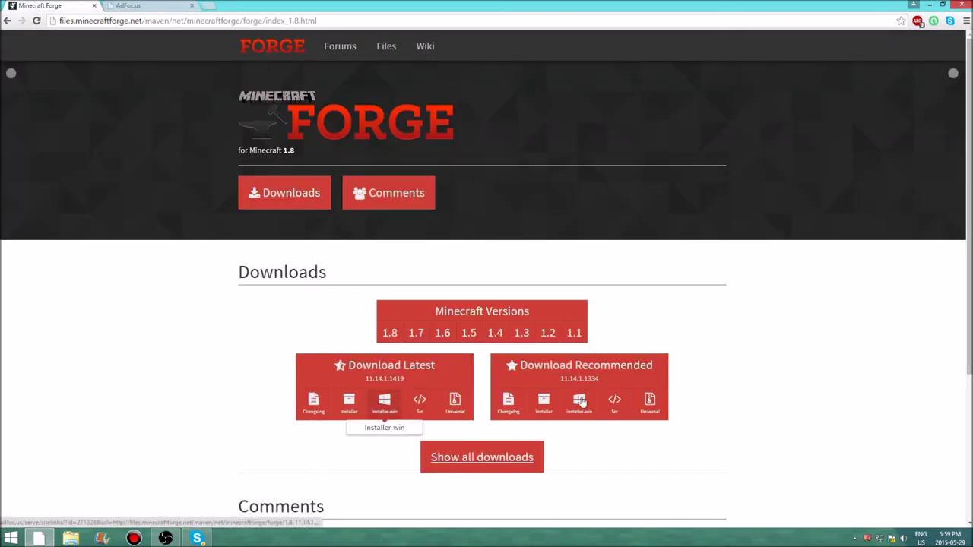
pyautogui.click(384, 399)
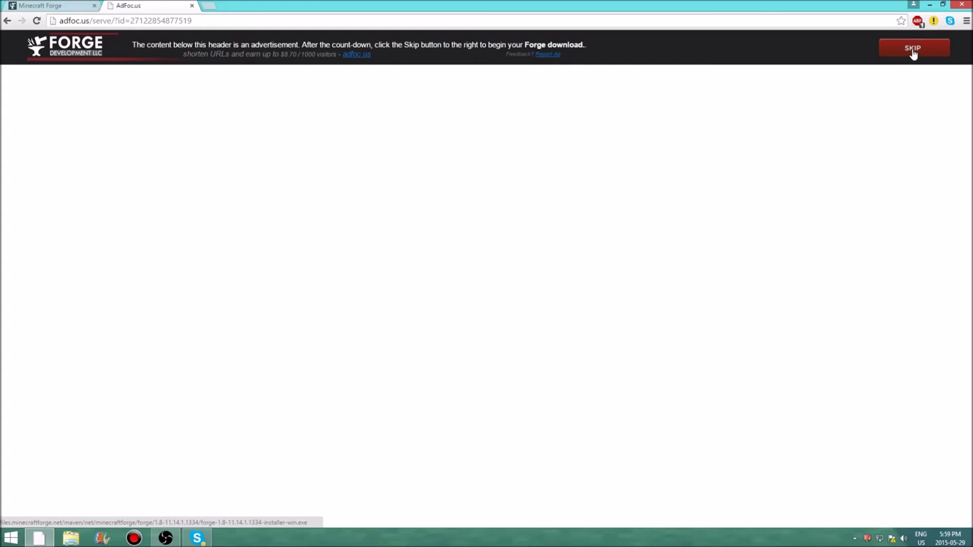
pyautogui.hotkey('ctrl', 'shift', 'Tab')
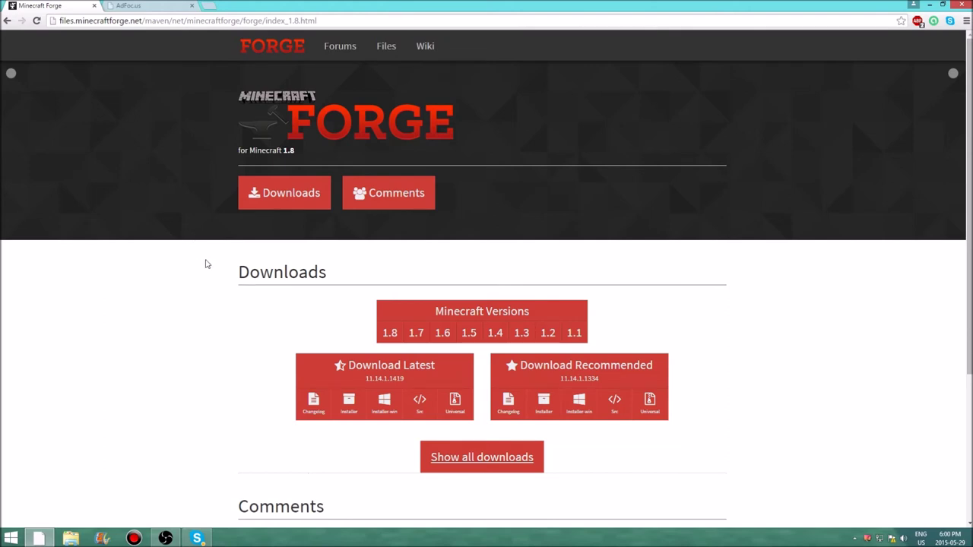
# - Skip the AdFoc.us ad and move the downloaded forge-1.8-11.14.1.1334 installer onto the desktop
pyautogui.click(155, 5)
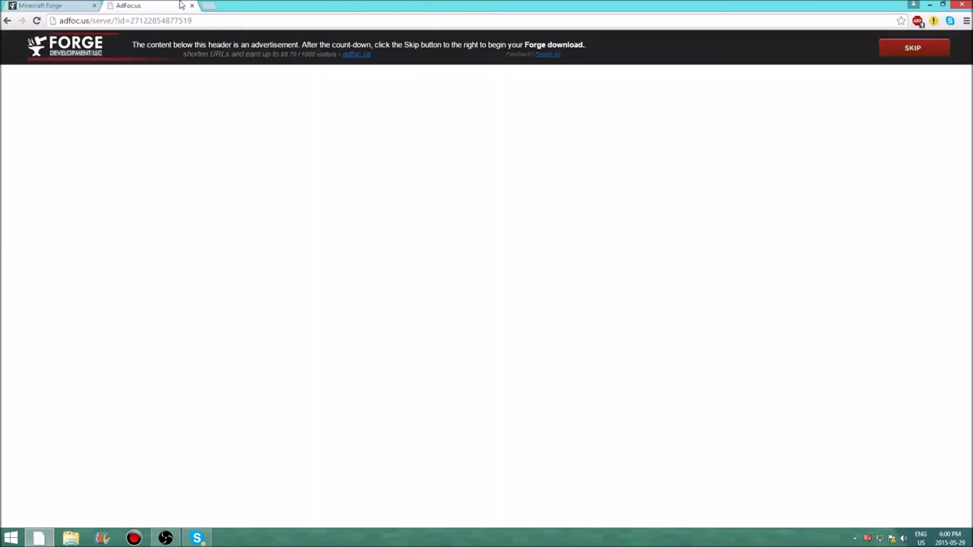
pyautogui.click(918, 51)
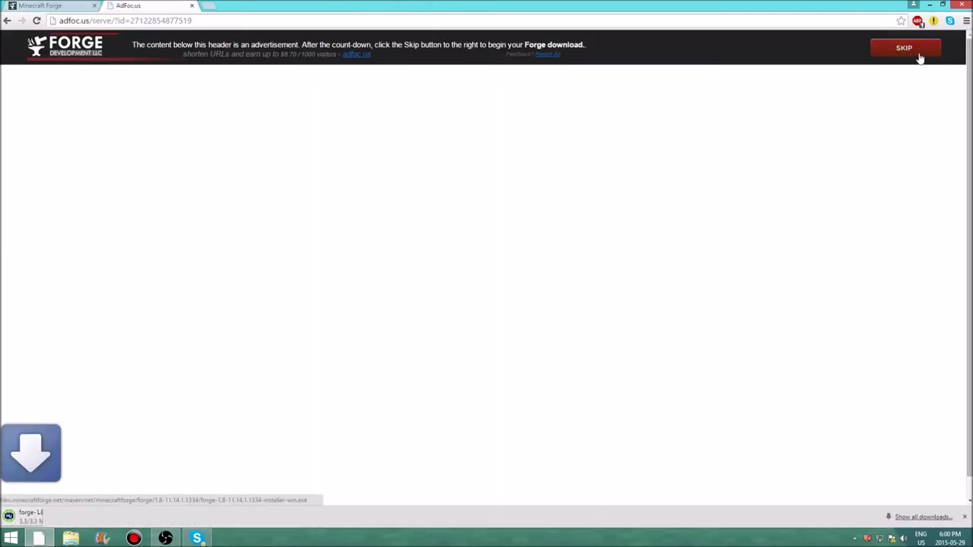
pyautogui.click(943, 5)
pyautogui.moveTo(69, 515); pyautogui.dragTo(667, 296)
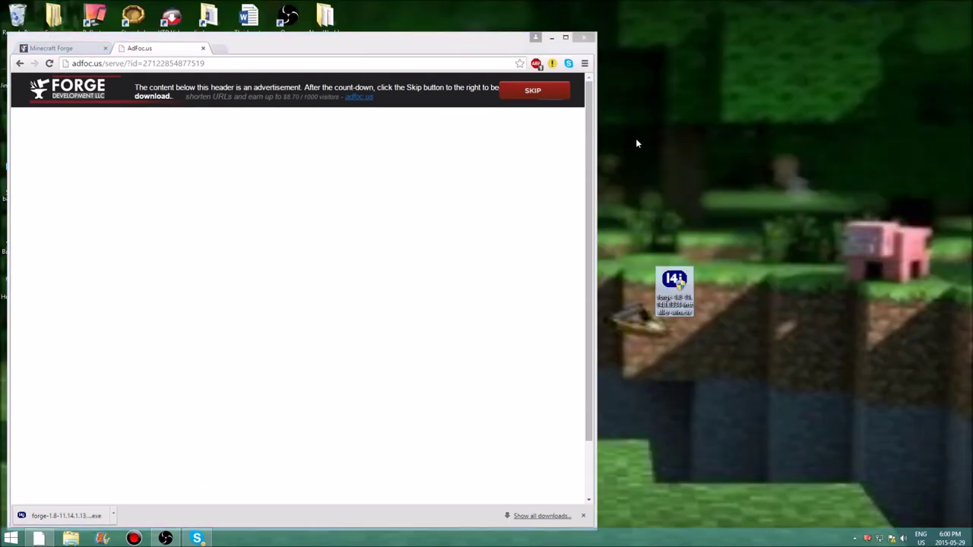
pyautogui.click(551, 38)
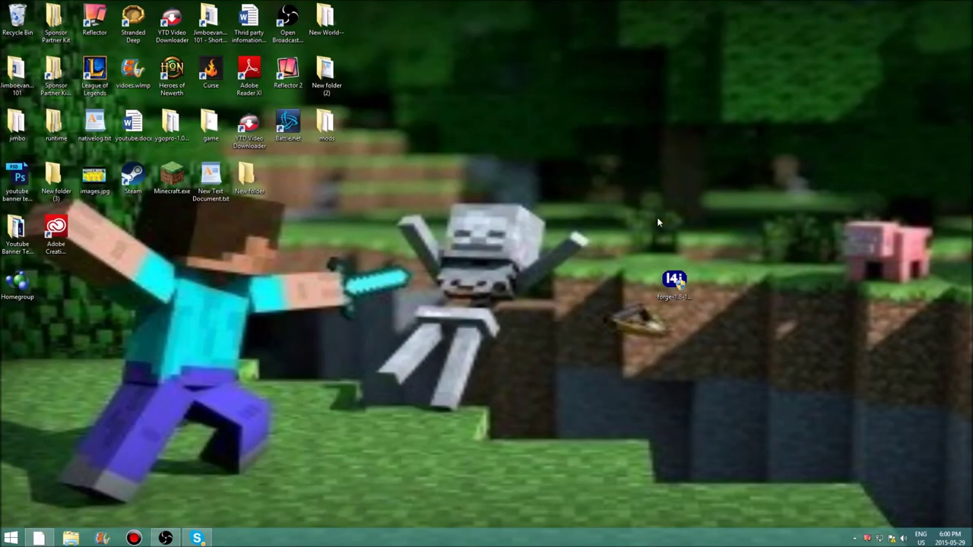
# - Run the Forge installer with Install client into .minecraft and dismiss the completion message
pyautogui.moveTo(674, 280); pyautogui.dragTo(404, 283)
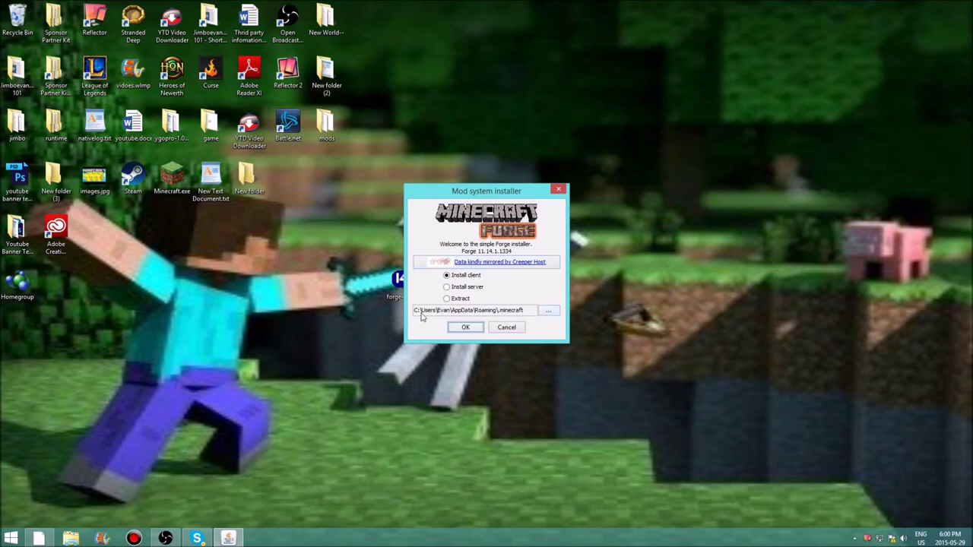
pyautogui.click(465, 328)
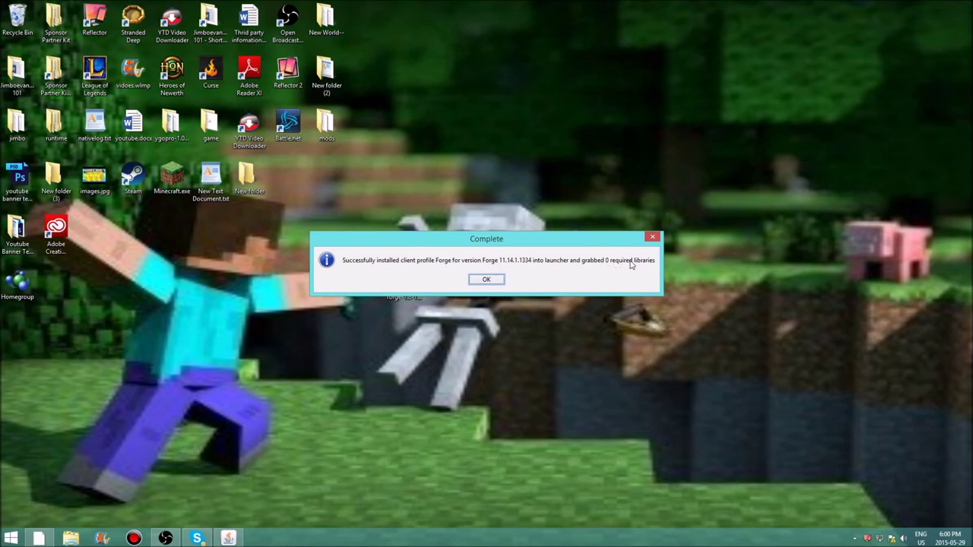
pyautogui.click(487, 280)
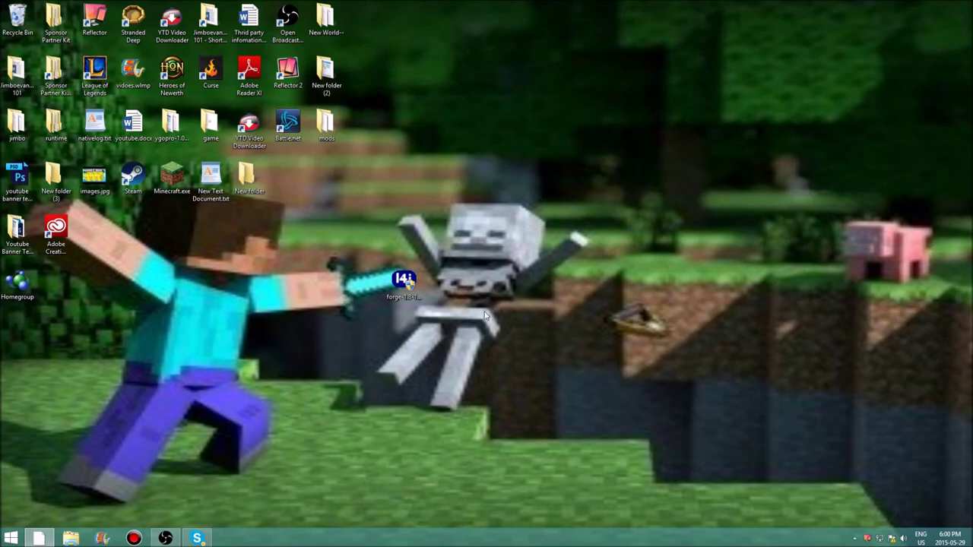
# - Open %appdata% through Run and browse to .minecraft\versions to locate 1.8-Forge11.14.1.1334
pyautogui.press('super')
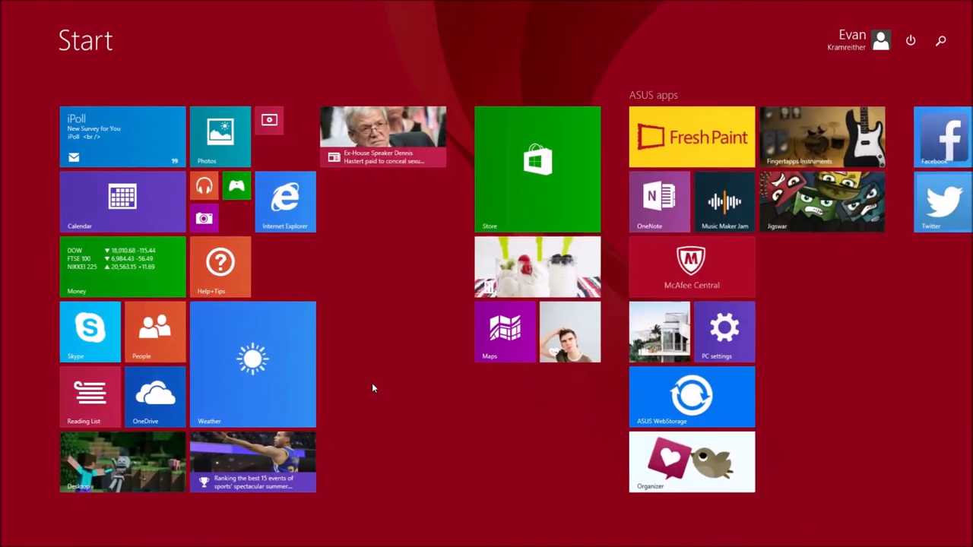
pyautogui.write('run')
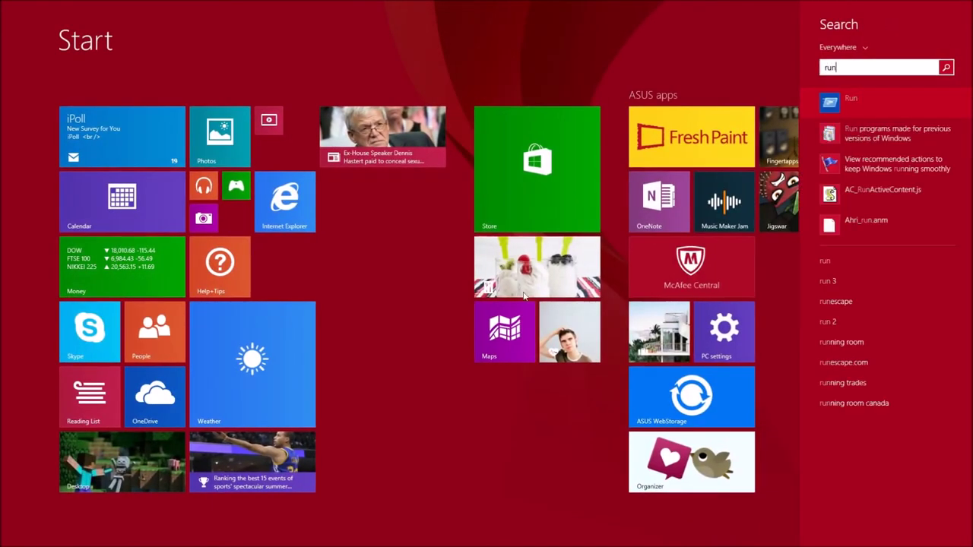
pyautogui.click(866, 103)
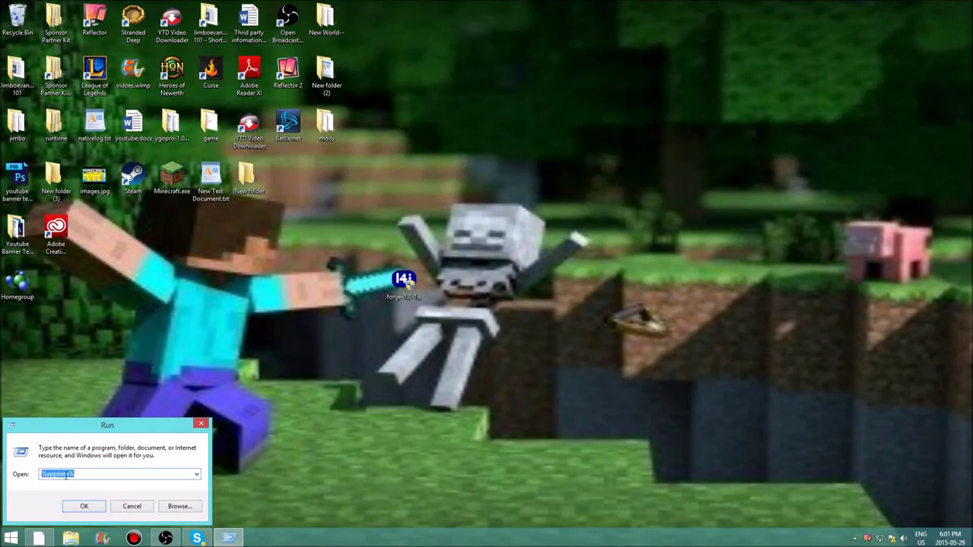
pyautogui.click(72, 506)
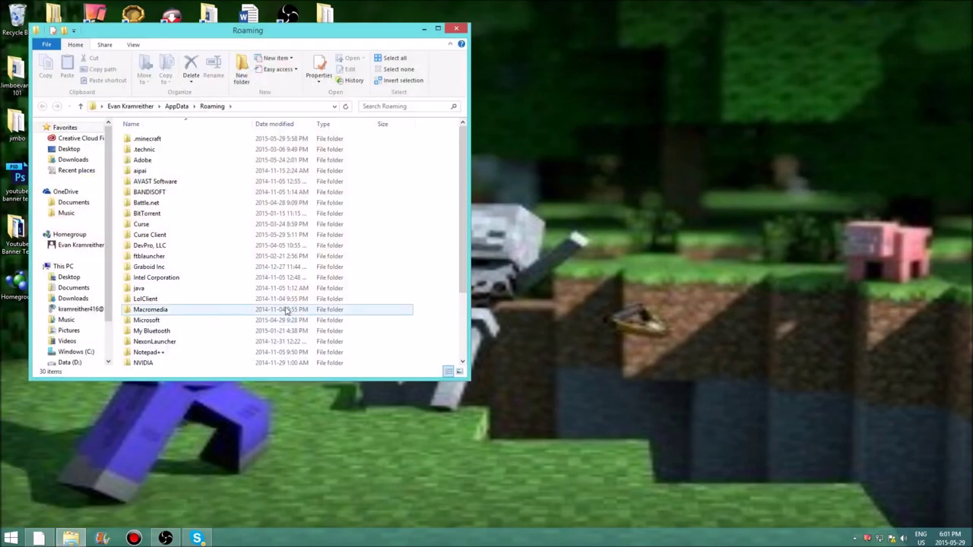
pyautogui.doubleClick(173, 144)
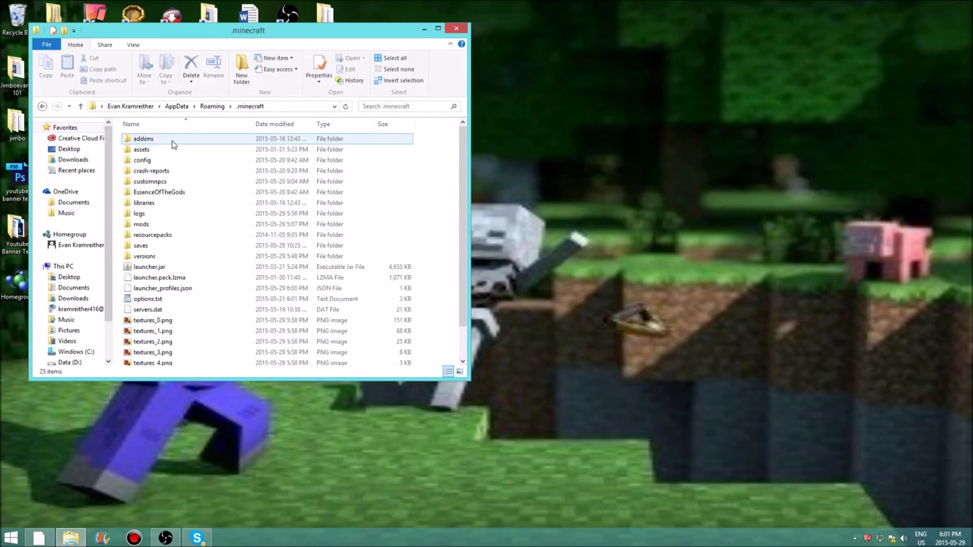
pyautogui.doubleClick(166, 256)
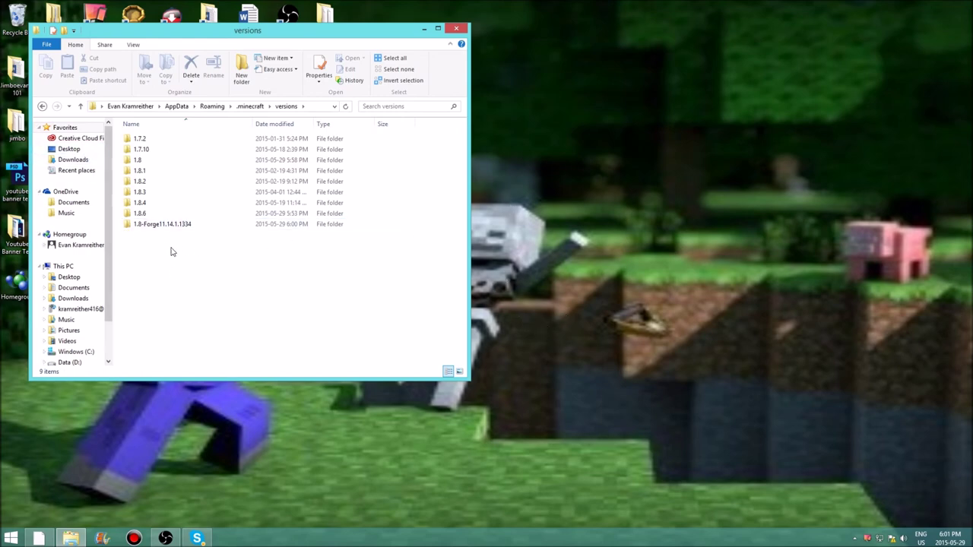
pyautogui.click(156, 229)
# - Close the versions folder, start Minecraft Launcher, and select the Forge profile
pyautogui.click(456, 28)
pyautogui.moveTo(404, 283); pyautogui.dragTo(299, 185)
pyautogui.click(188, 188)
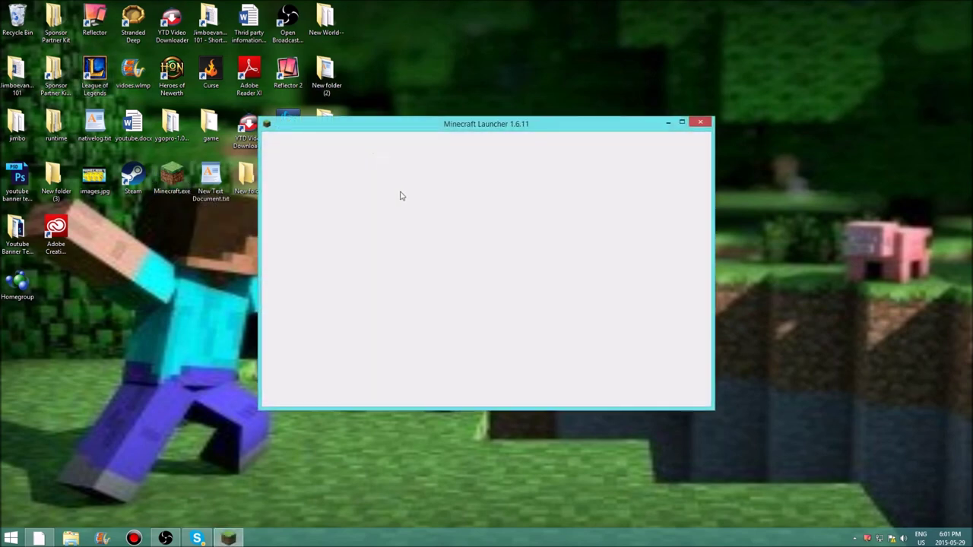
pyautogui.click(323, 386)
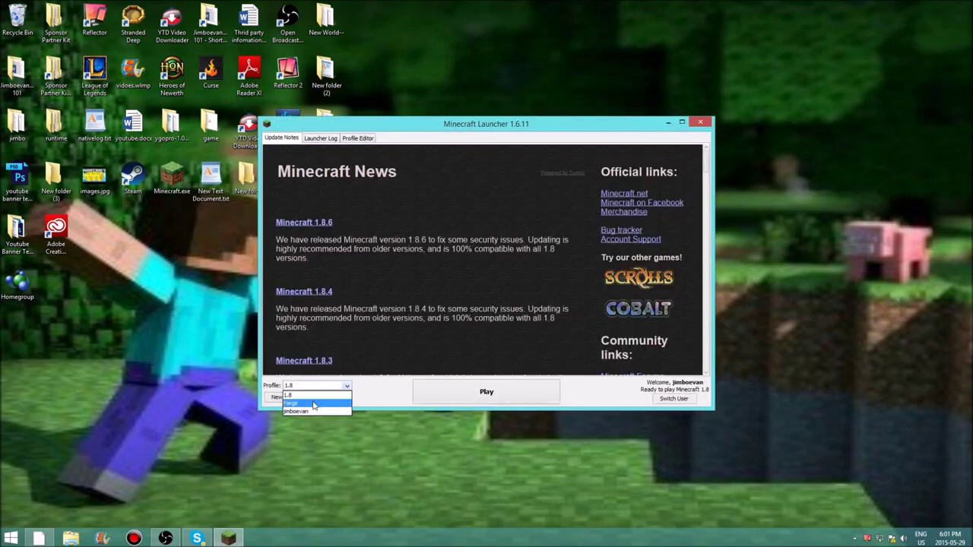
pyautogui.click(315, 403)
# - Delete the 1.8 profile in the Profile Editor and confirm the deletion
pyautogui.click(315, 386)
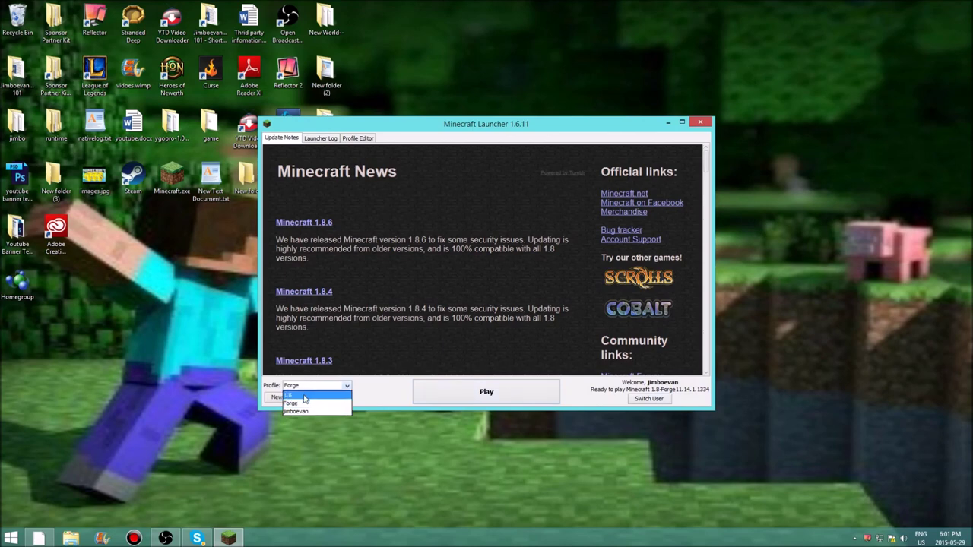
pyautogui.click(304, 396)
pyautogui.click(359, 138)
pyautogui.click(325, 165)
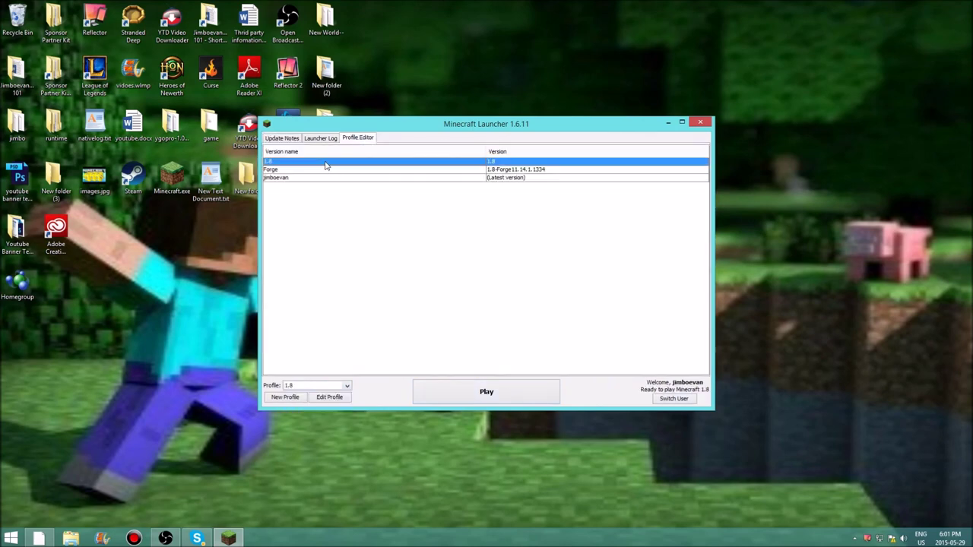
pyautogui.rightClick(326, 164)
pyautogui.click(335, 194)
pyautogui.click(454, 279)
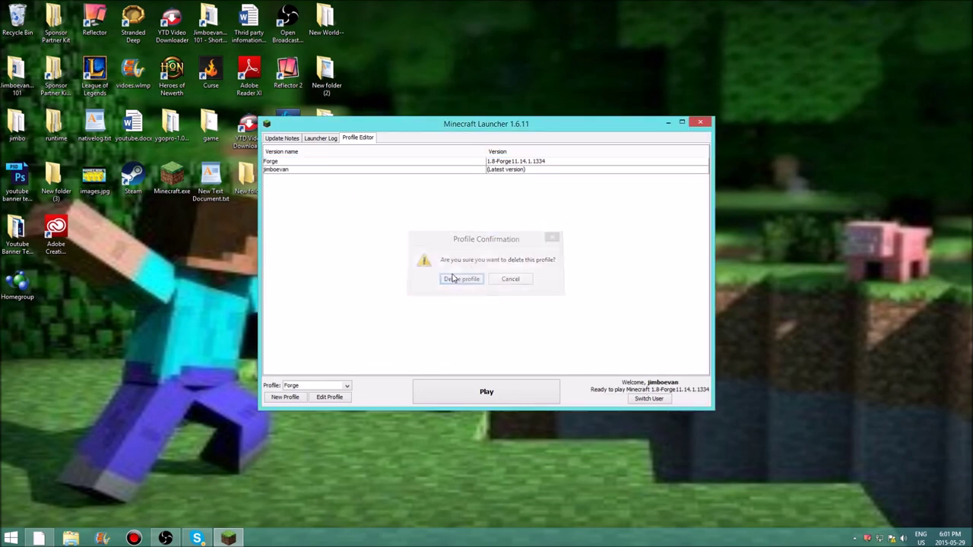